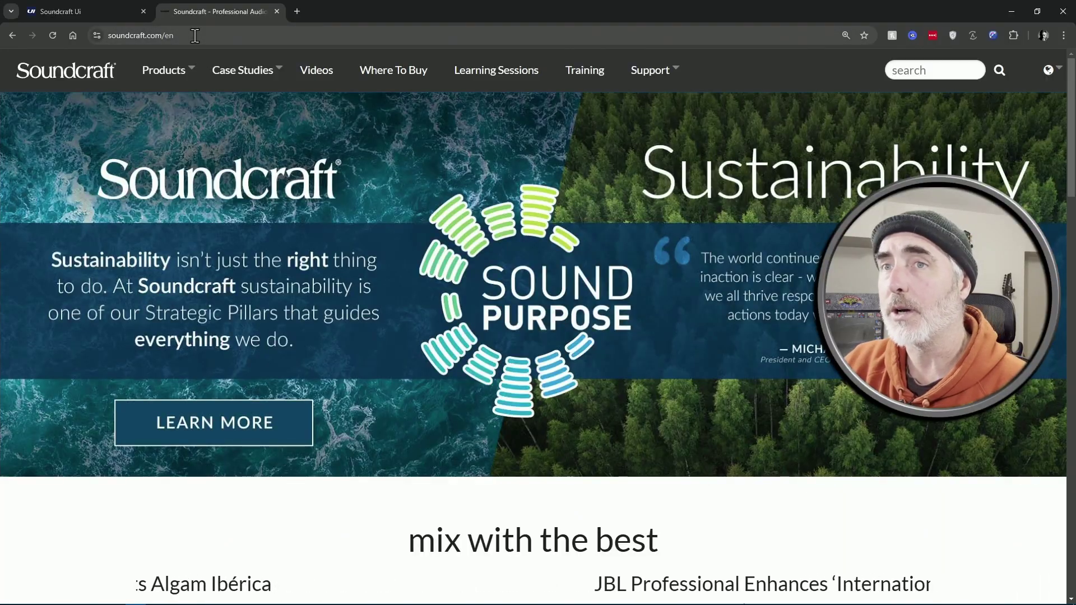
Navigate Products > Mixers > Ui Series to the Ui24R product page.
mouse_move(188, 77)
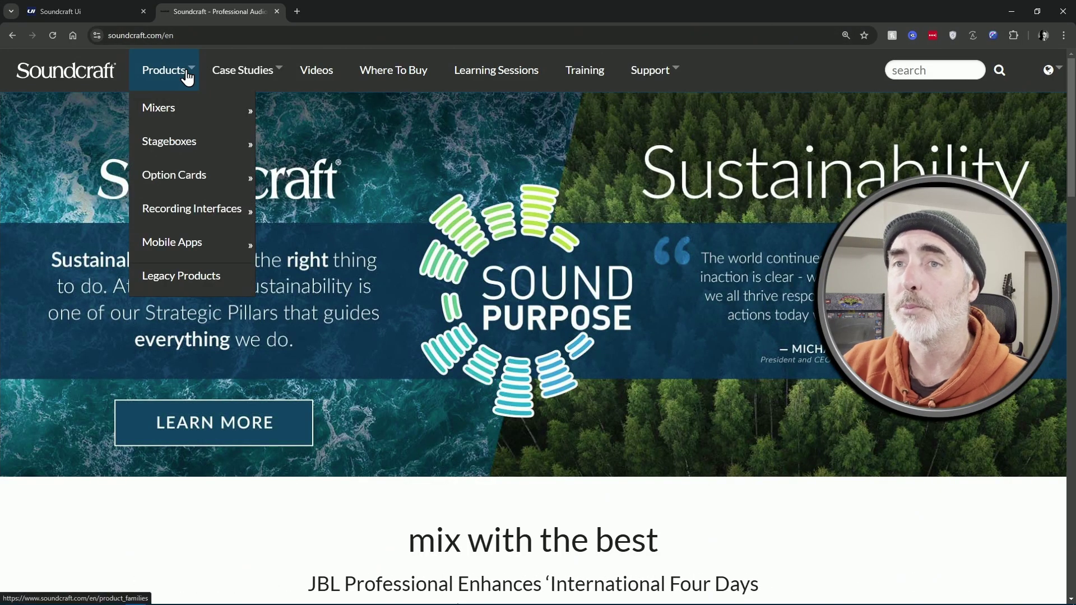
mouse_move(180, 111)
mouse_move(300, 179)
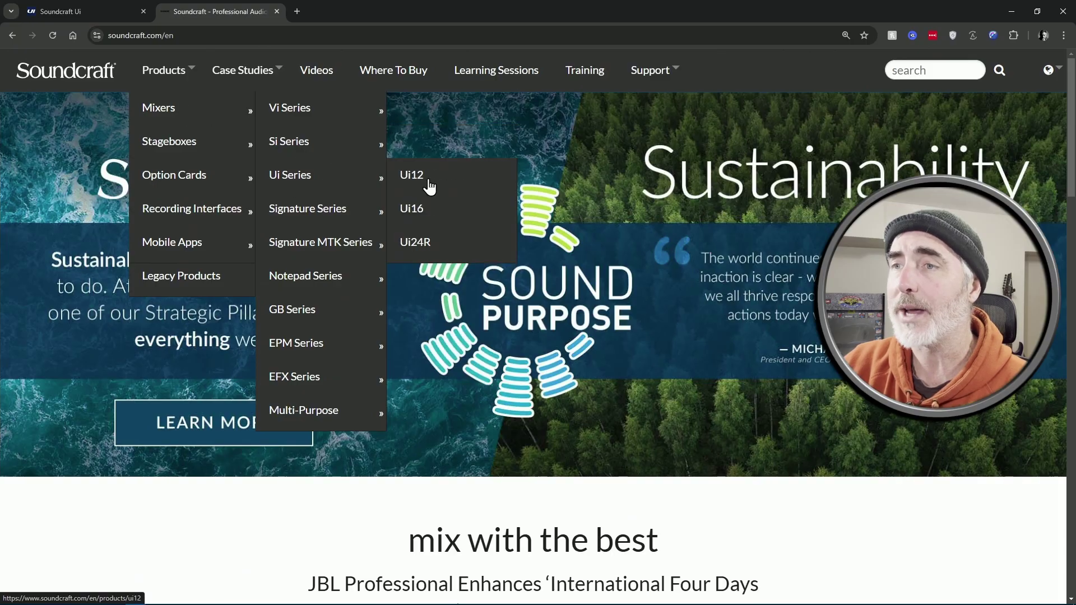
click(416, 244)
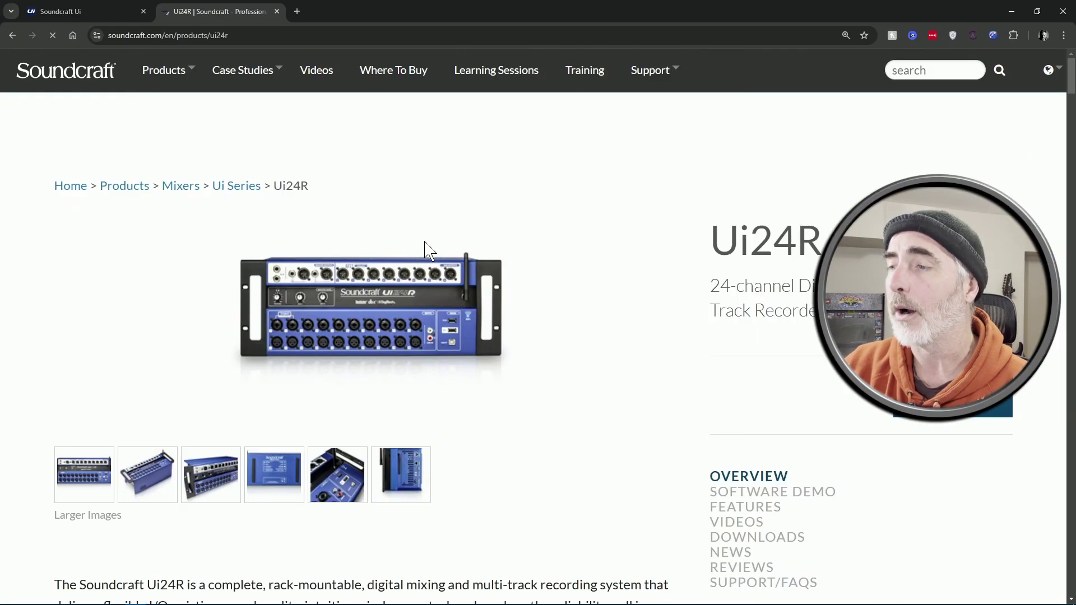
Show the Ui24R Downloads list down to the Multi-Channel USB Audio Driver Setup 3.20.0.
scroll(796, 339, down, 3)
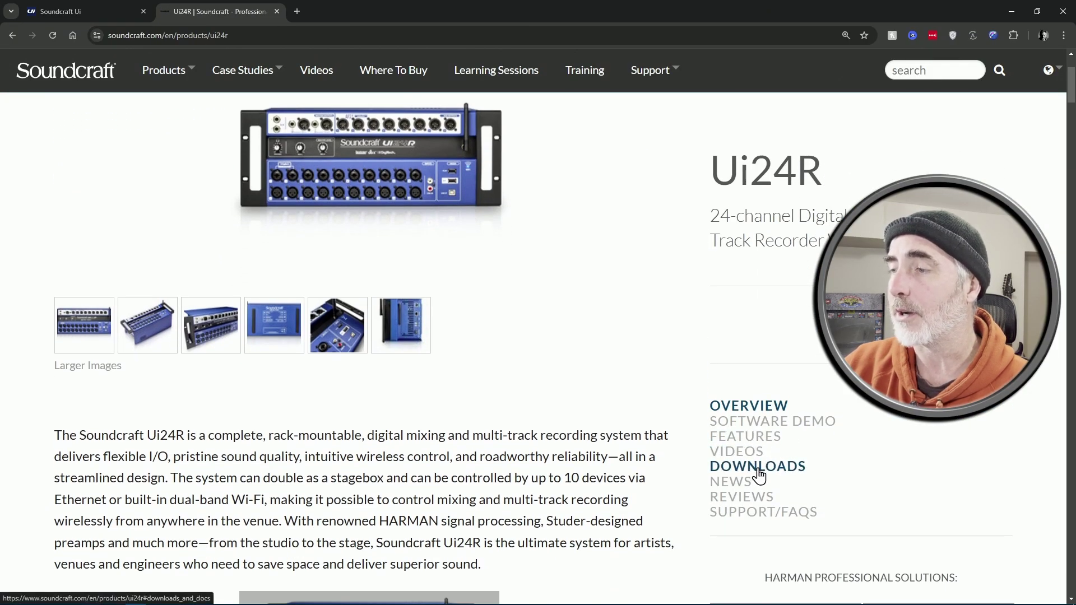
click(758, 475)
scroll(331, 377, down, 4)
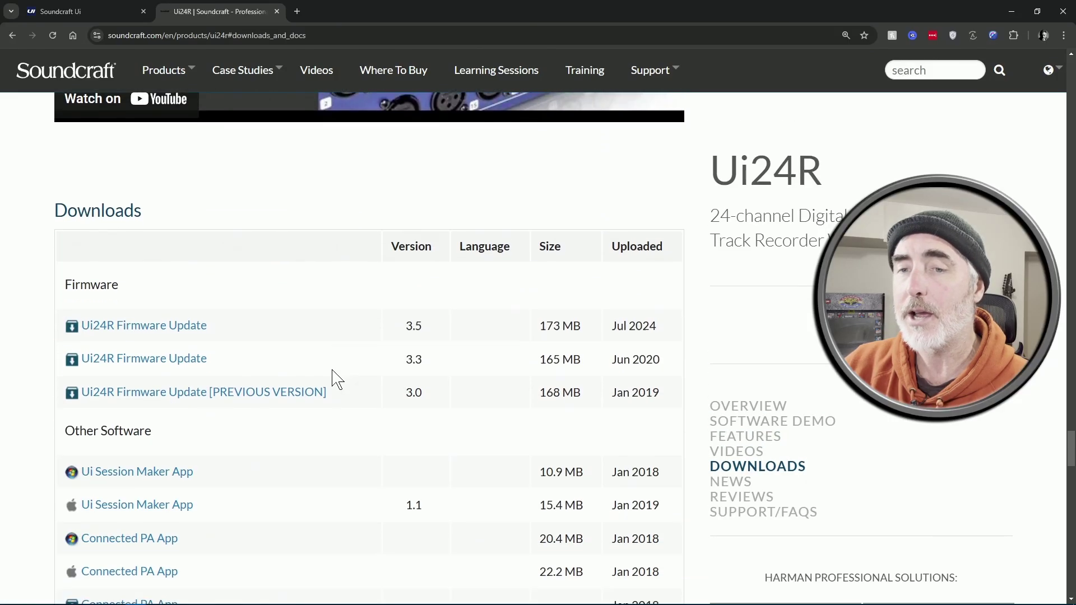
scroll(305, 382, down, 2)
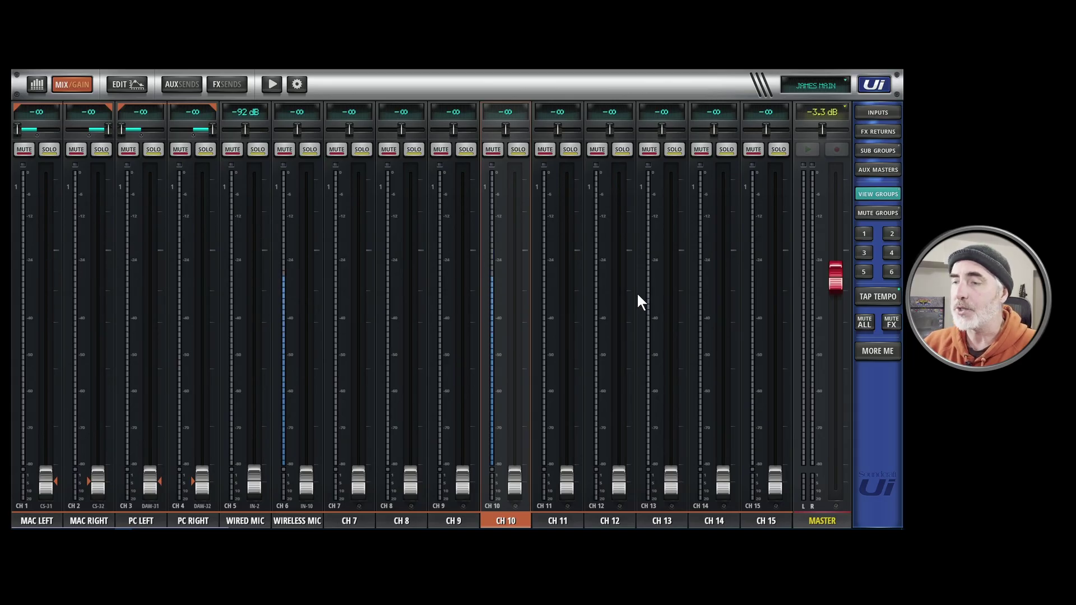
Swipe the channel strips to check the higher channels, then return to channels 1–15.
drag(604, 312, 644, 284)
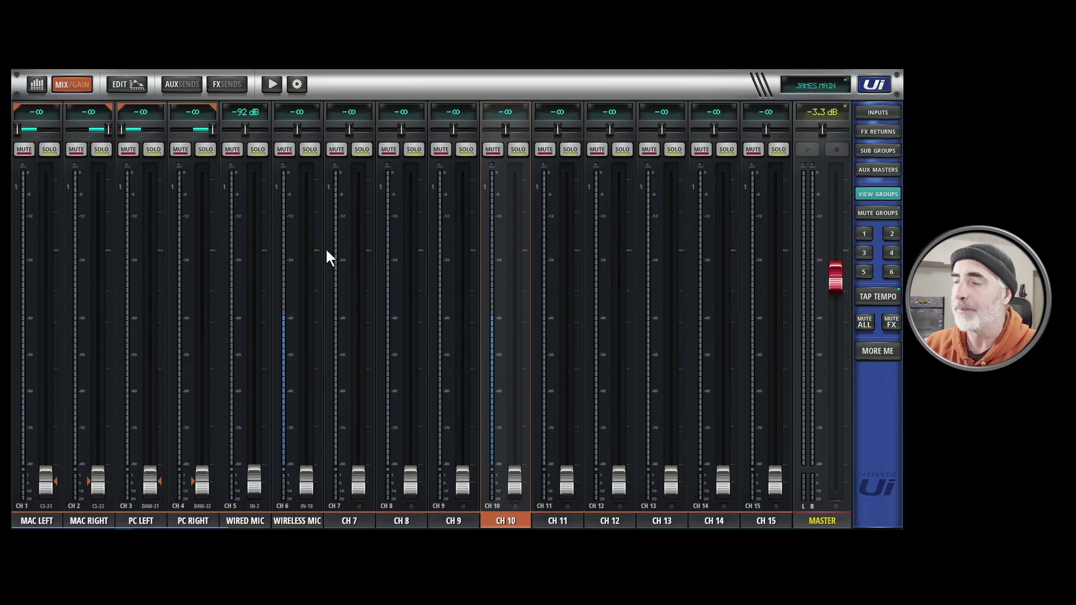
mouse_move(839, 526)
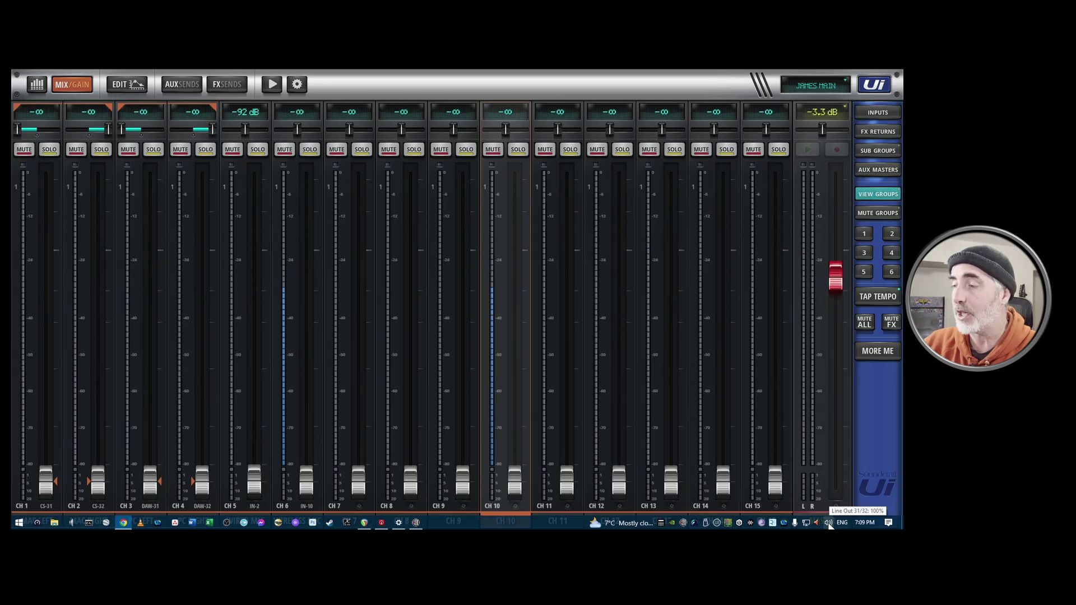
Check the current playback device in the Windows taskbar volume panel.
click(830, 523)
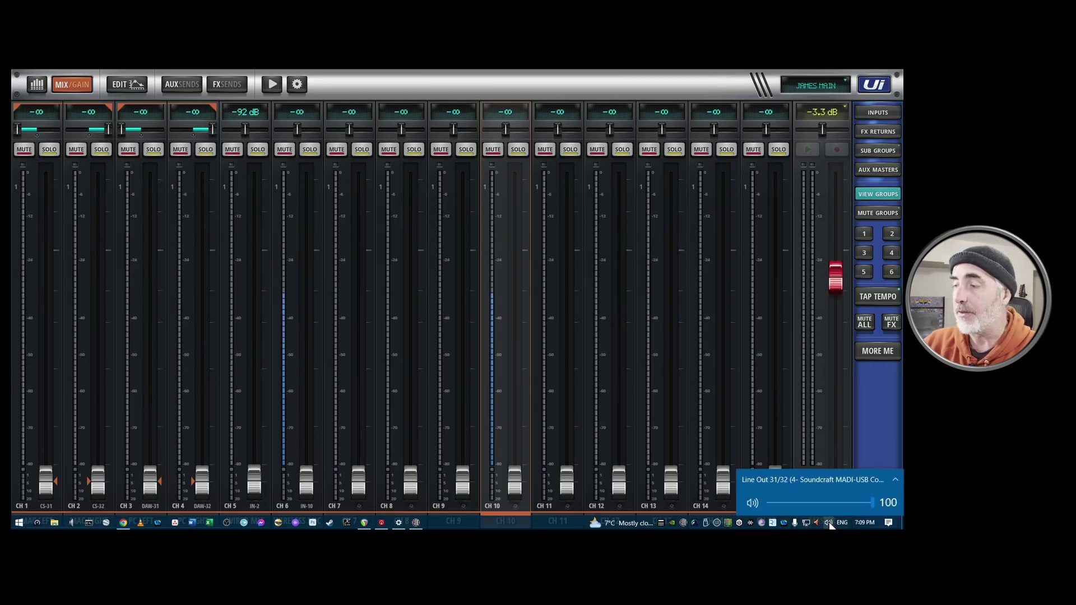
click(864, 486)
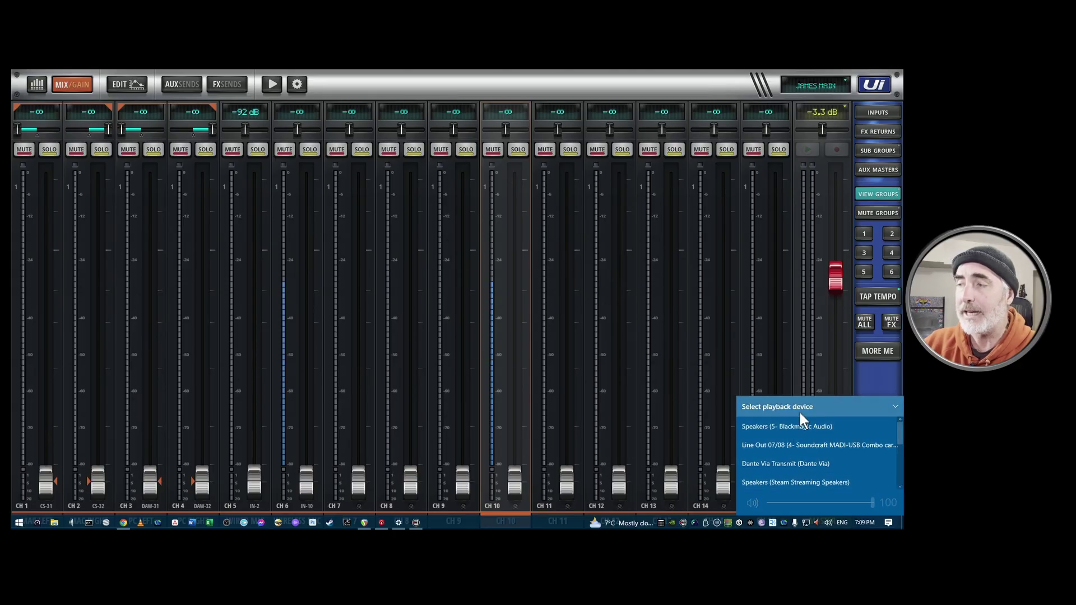
click(826, 403)
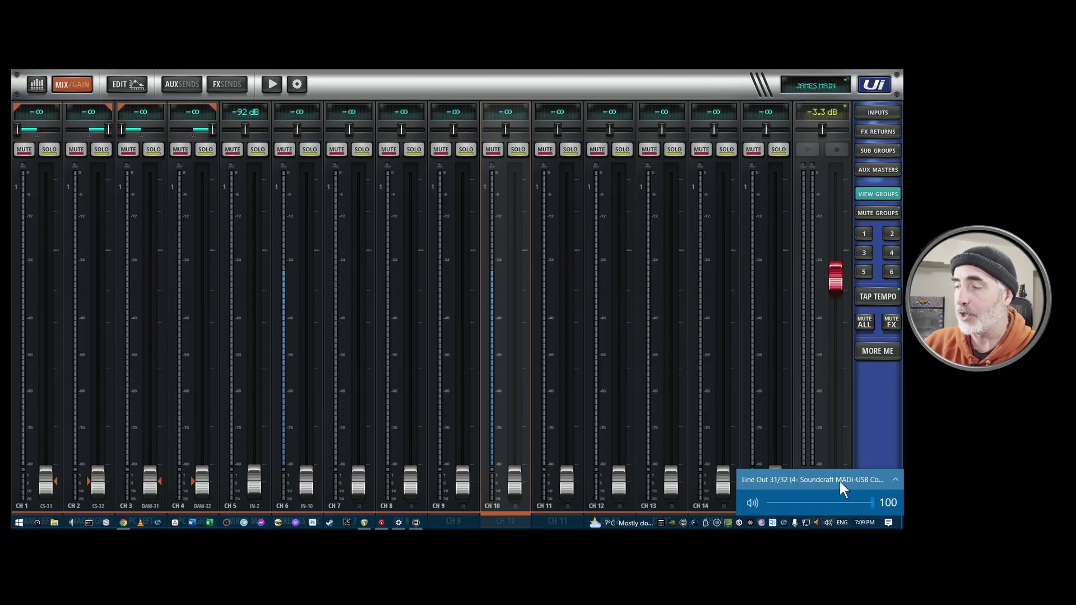
Open Windows Sound settings from the speaker icon and move the window mid-screen.
right_click(828, 523)
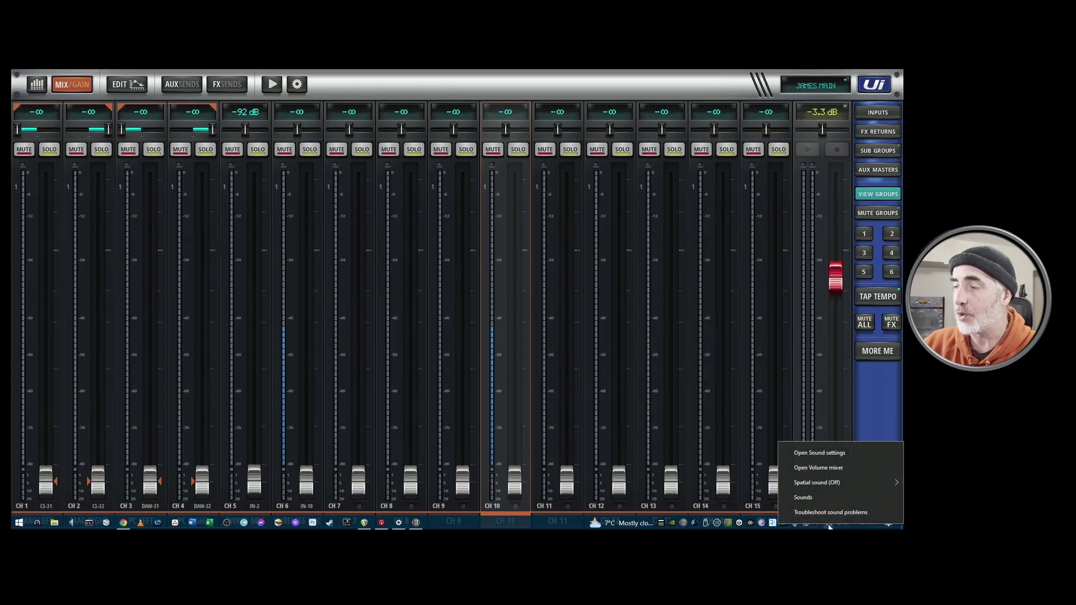
click(838, 454)
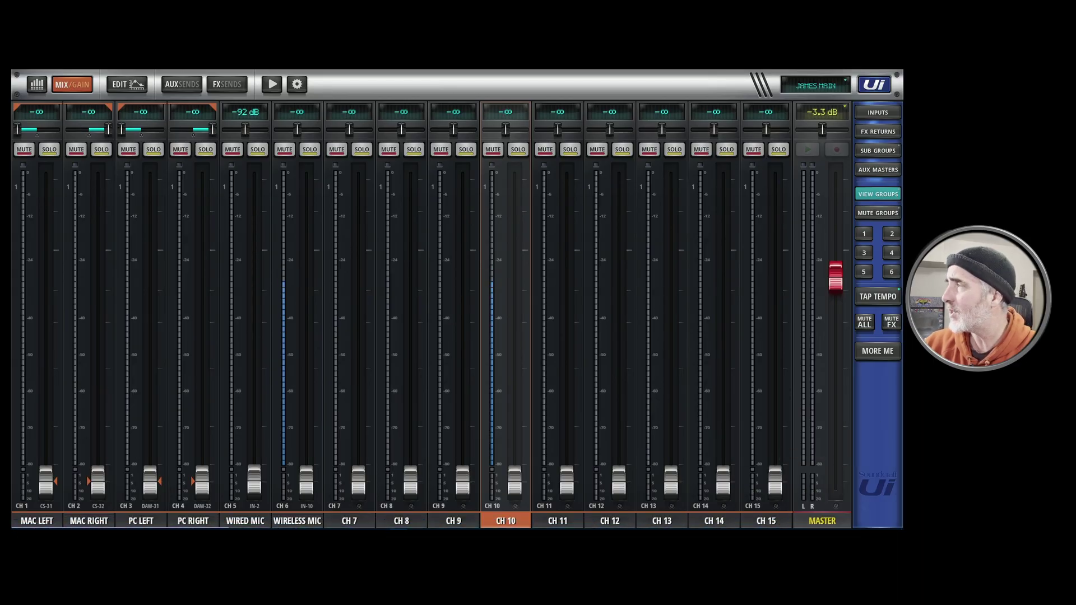
drag(873, 82, 449, 85)
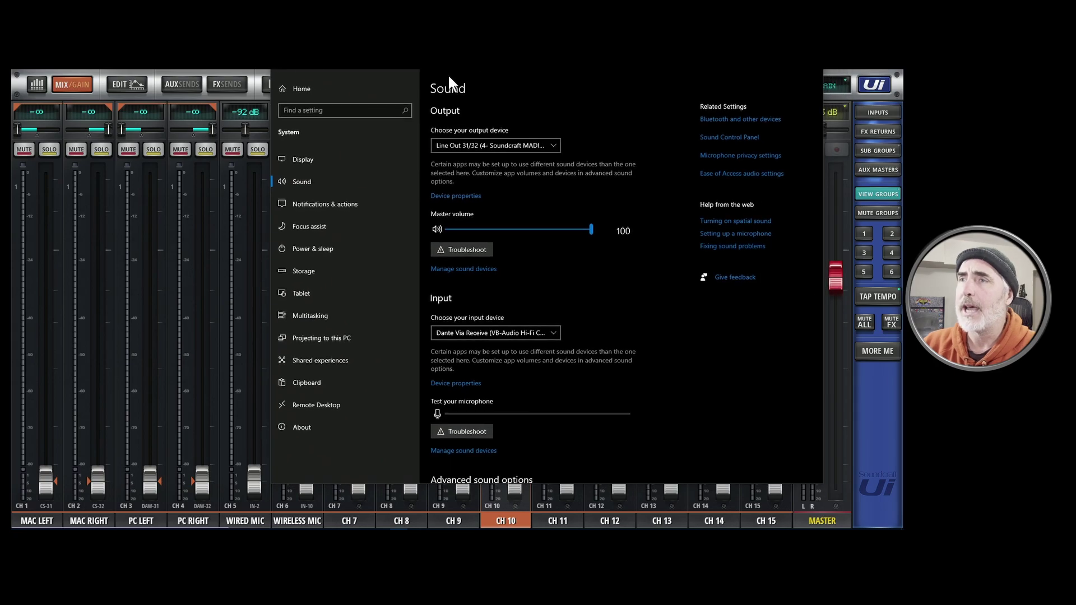
Select Line Out 31/32 as the Windows output device and close Sound settings.
click(492, 146)
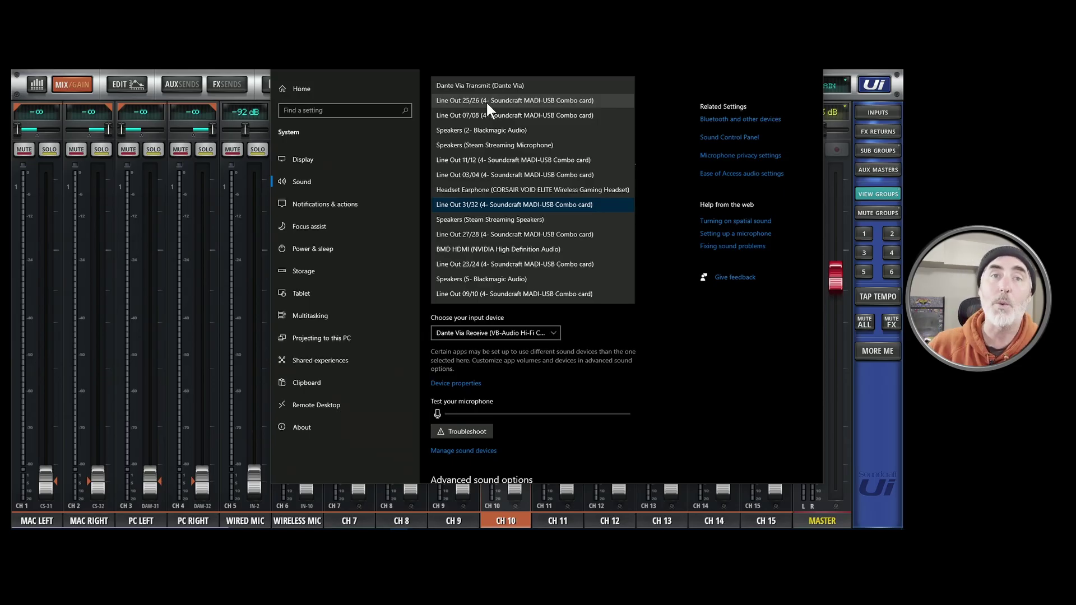
scroll(513, 123, down, 5)
scroll(526, 166, up, 5)
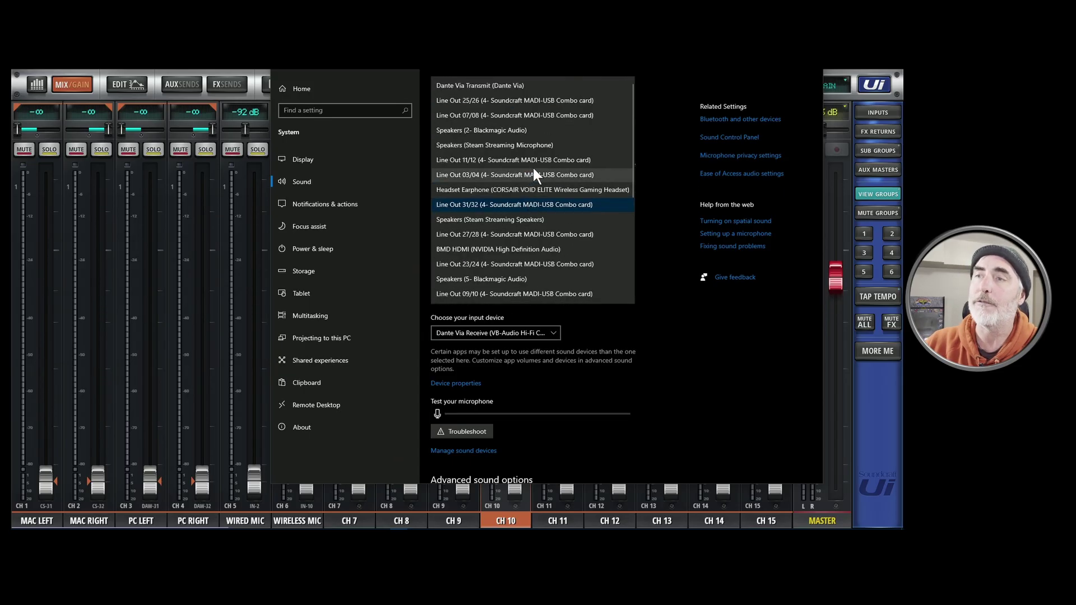
click(490, 205)
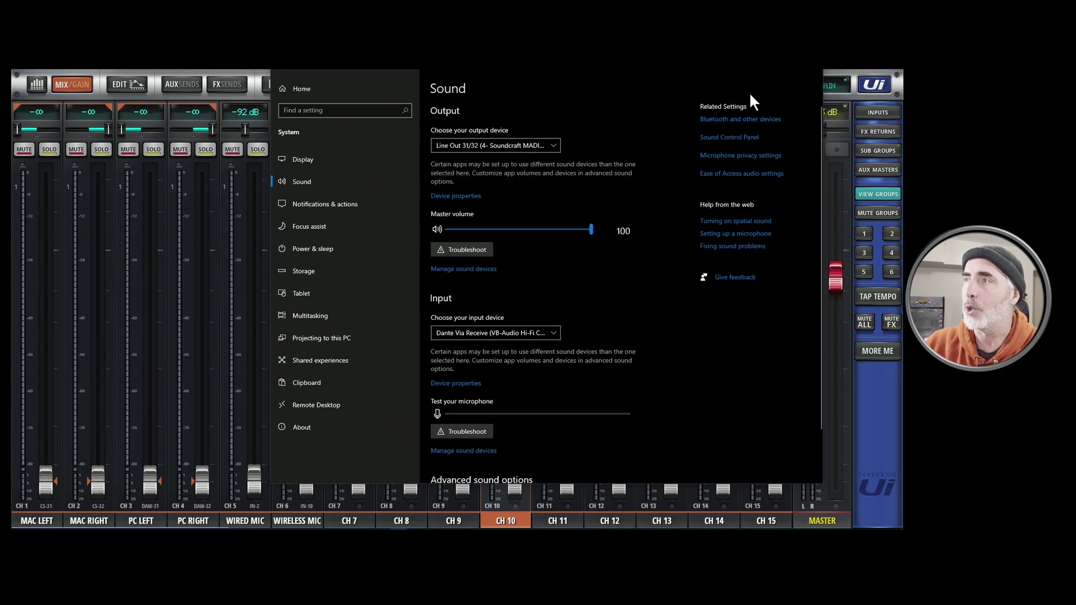
click(809, 71)
mouse_move(832, 527)
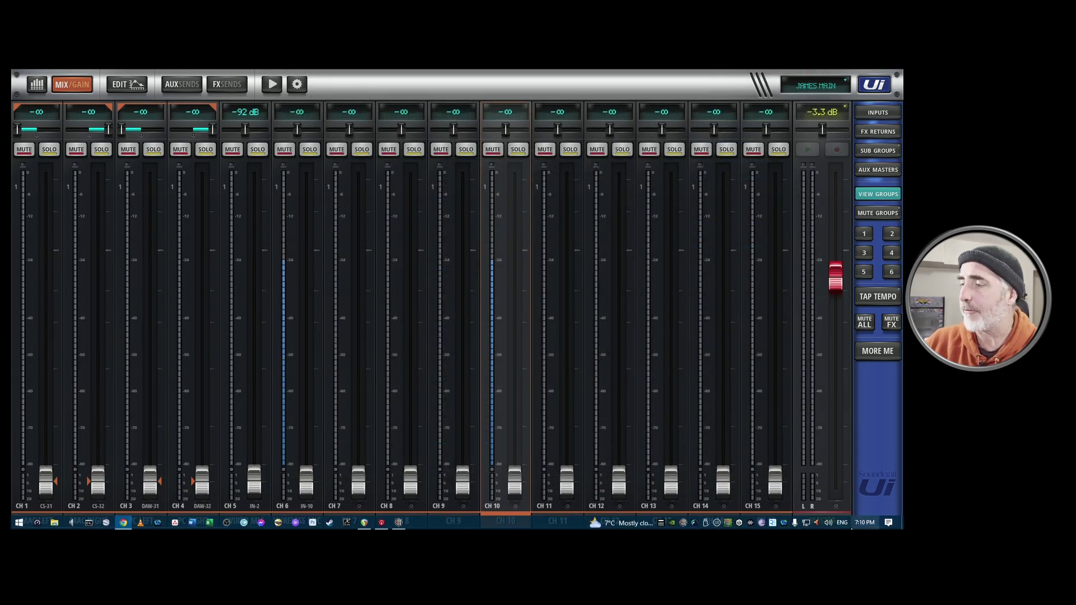
click(829, 524)
click(821, 475)
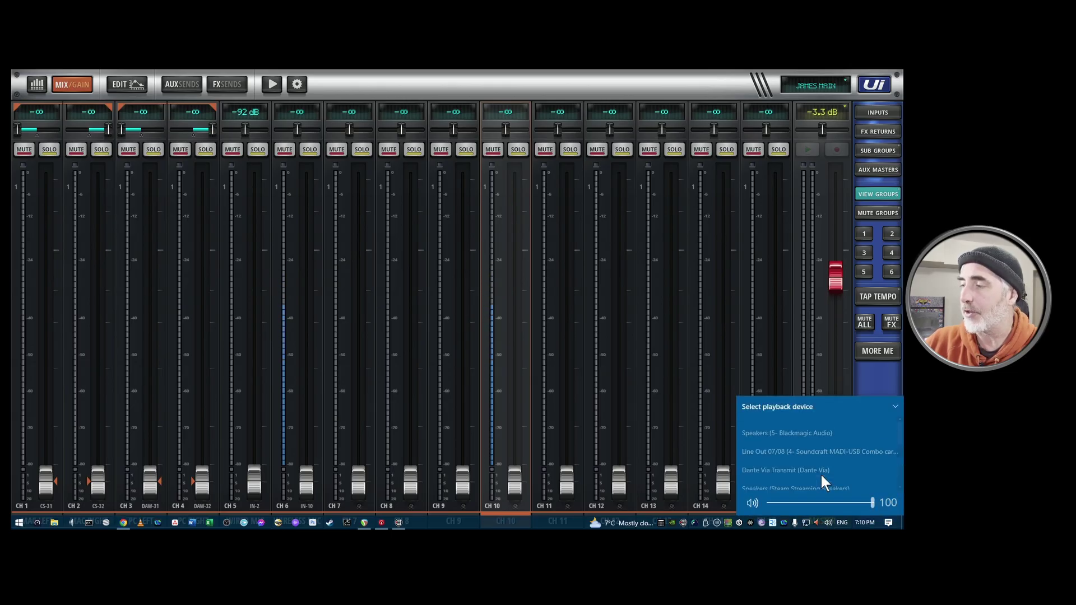
scroll(798, 445, down, 5)
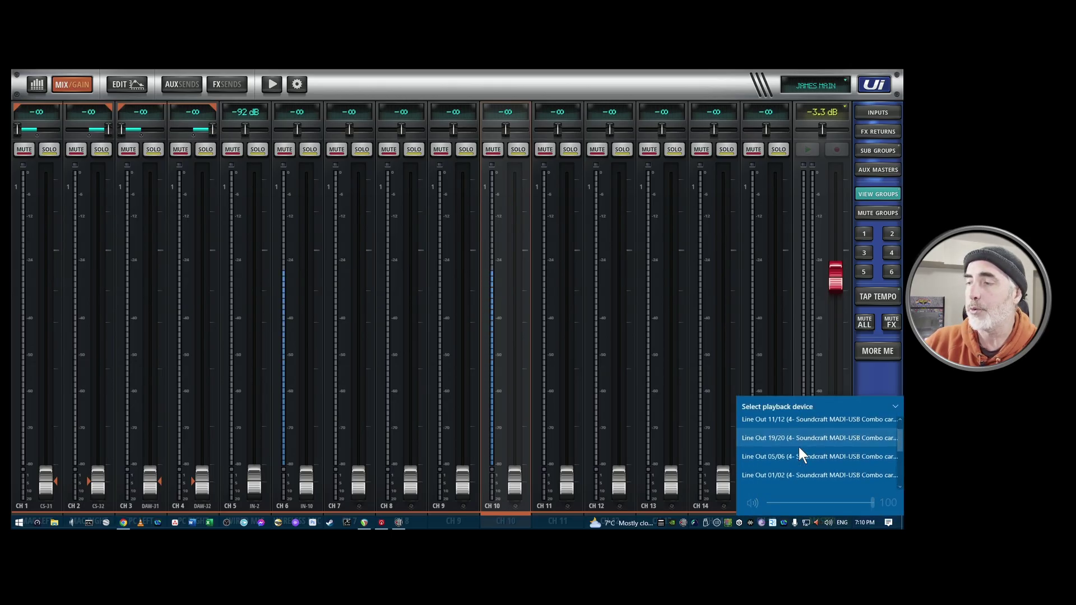
scroll(798, 445, down, 5)
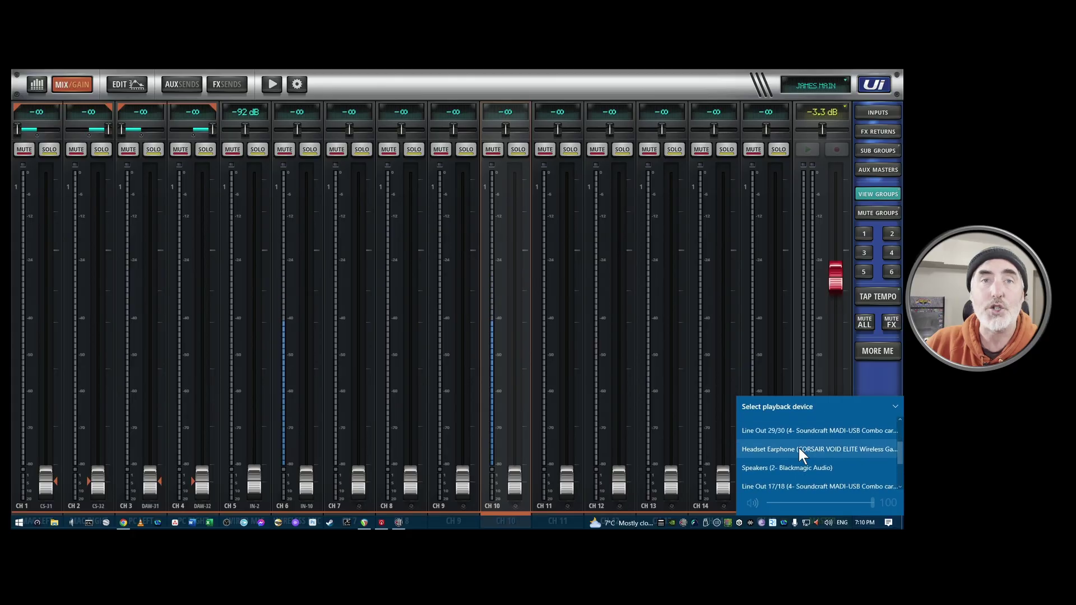
scroll(802, 457, down, 1)
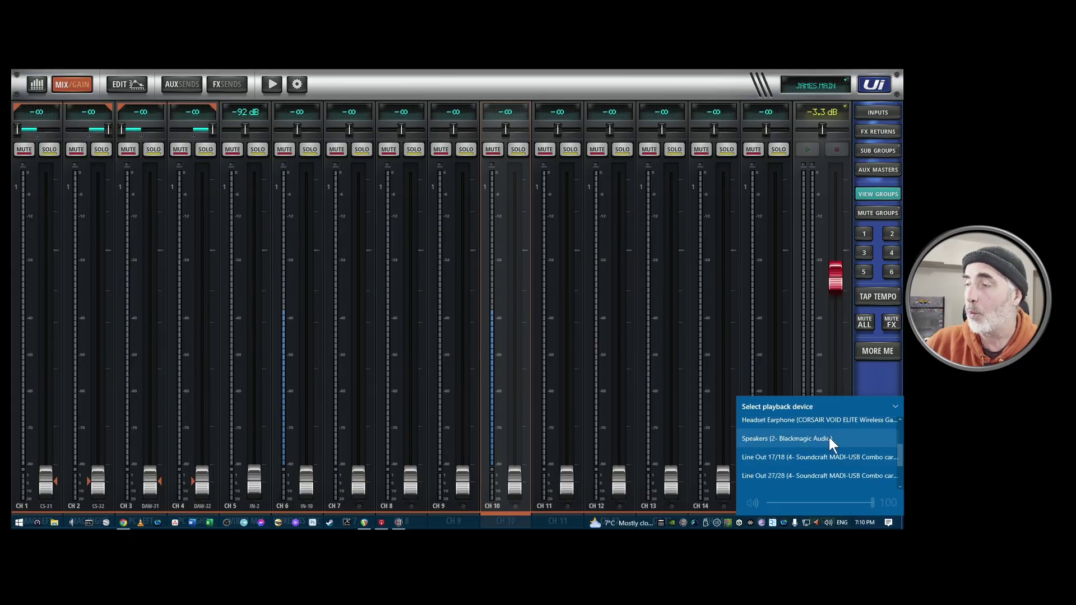
click(872, 387)
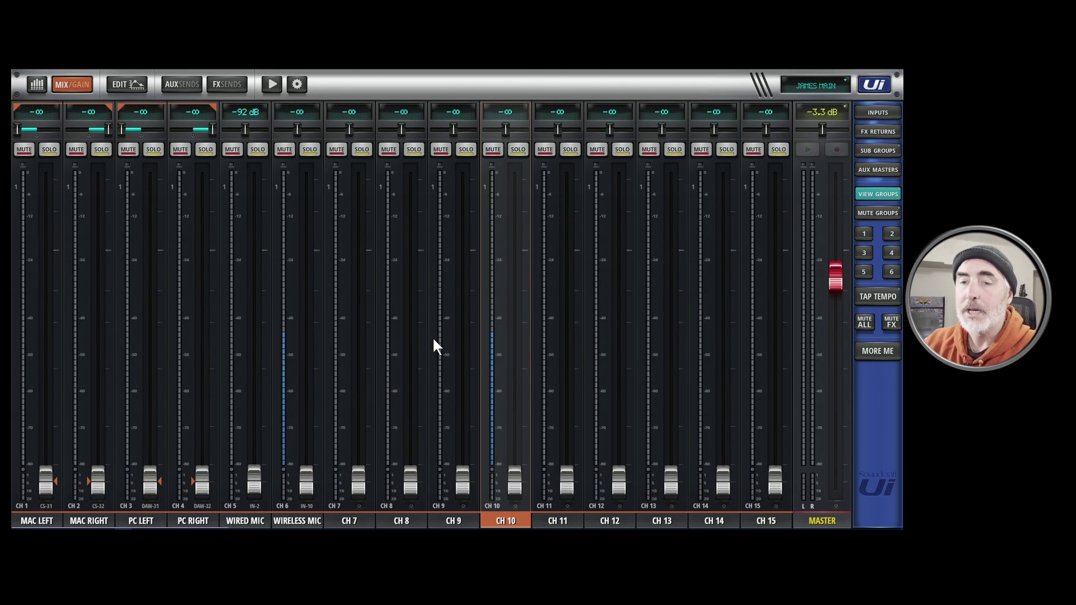
drag(714, 355, 661, 353)
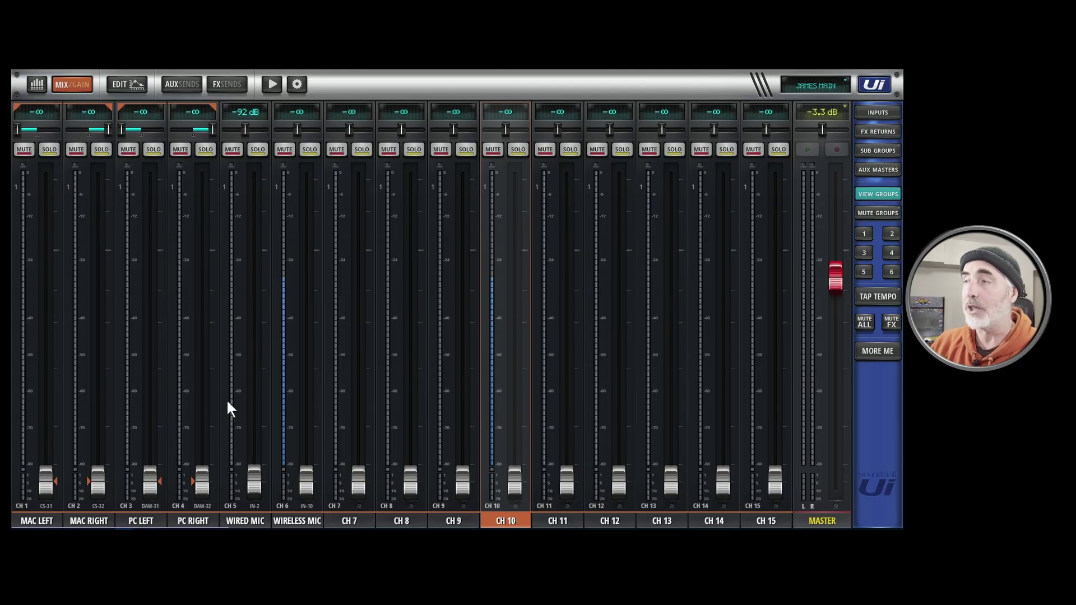
click(879, 194)
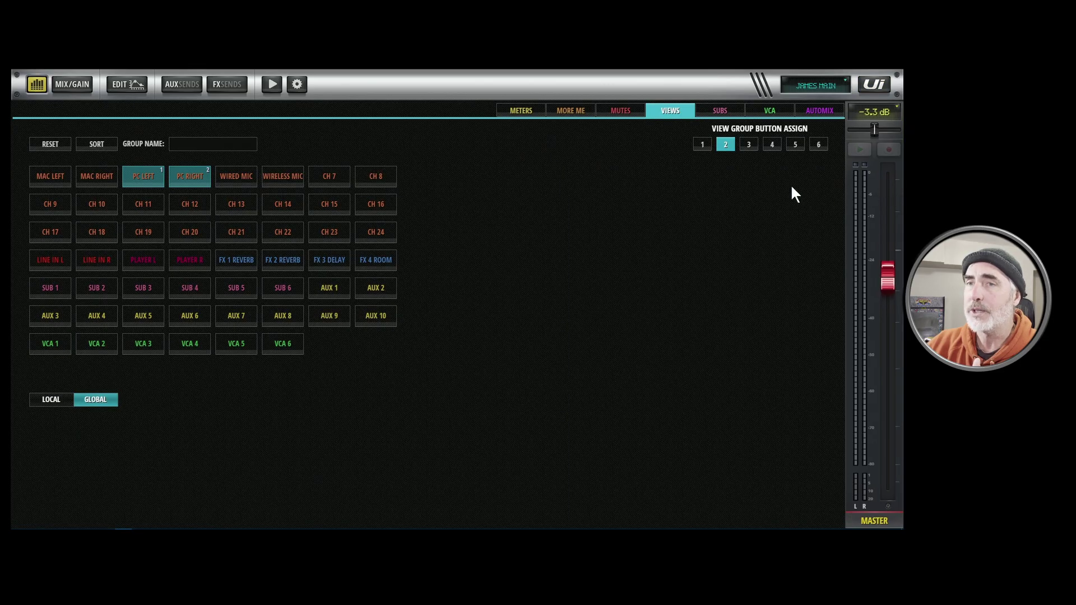
click(702, 145)
click(726, 145)
click(749, 144)
click(773, 145)
click(796, 144)
click(819, 145)
click(703, 144)
click(726, 145)
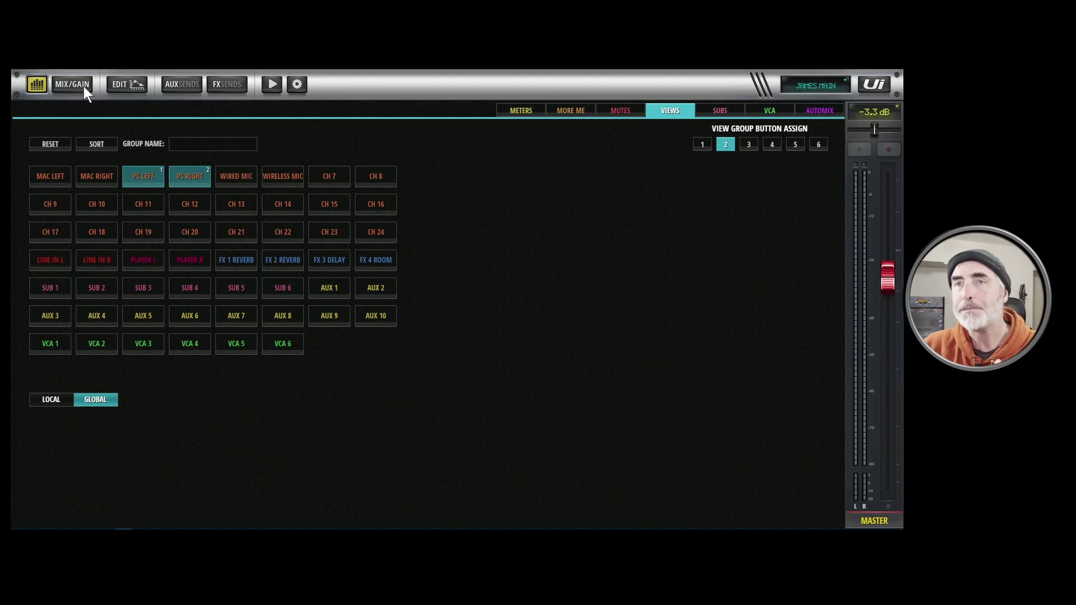
click(37, 85)
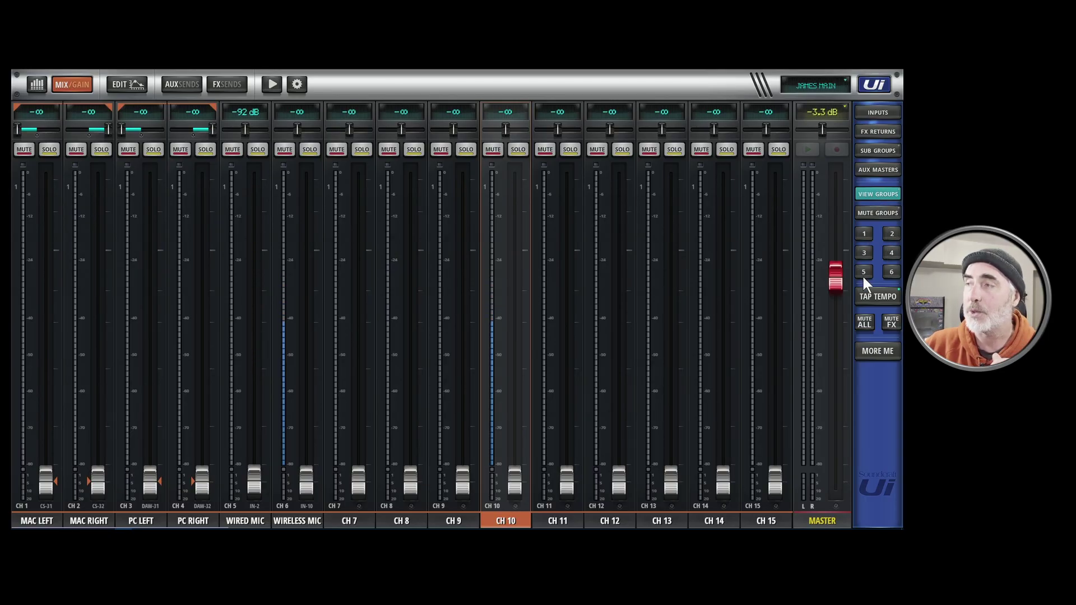
Show only PC LEFT and PC RIGHT via view group 2 and raise their linked level to -83 dB.
click(892, 234)
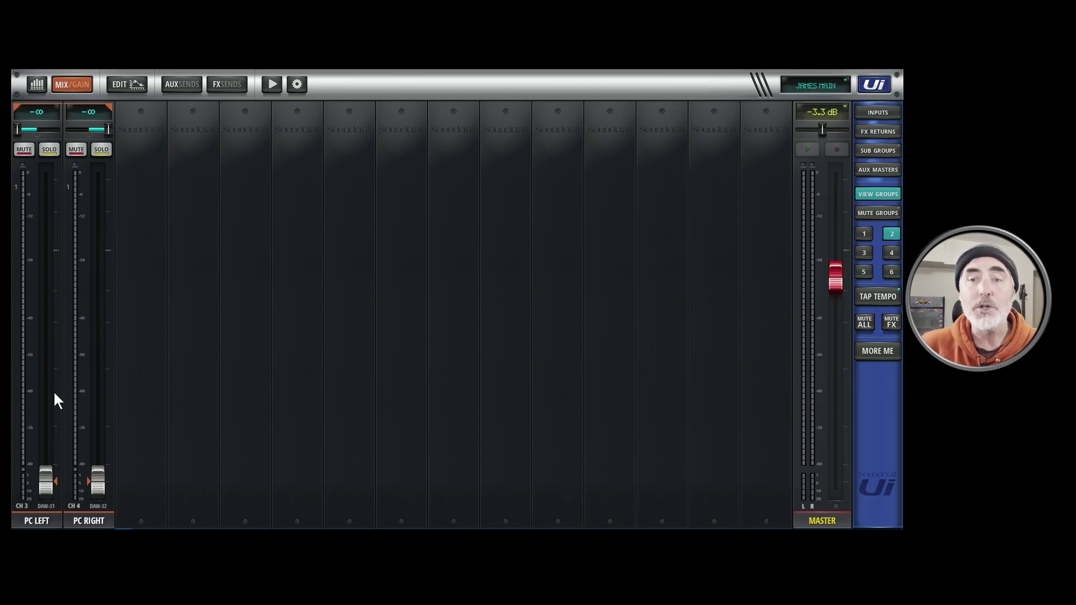
mouse_move(46, 481)
mouse_down()
mouse_move(49, 446)
mouse_move(46, 475)
mouse_up()
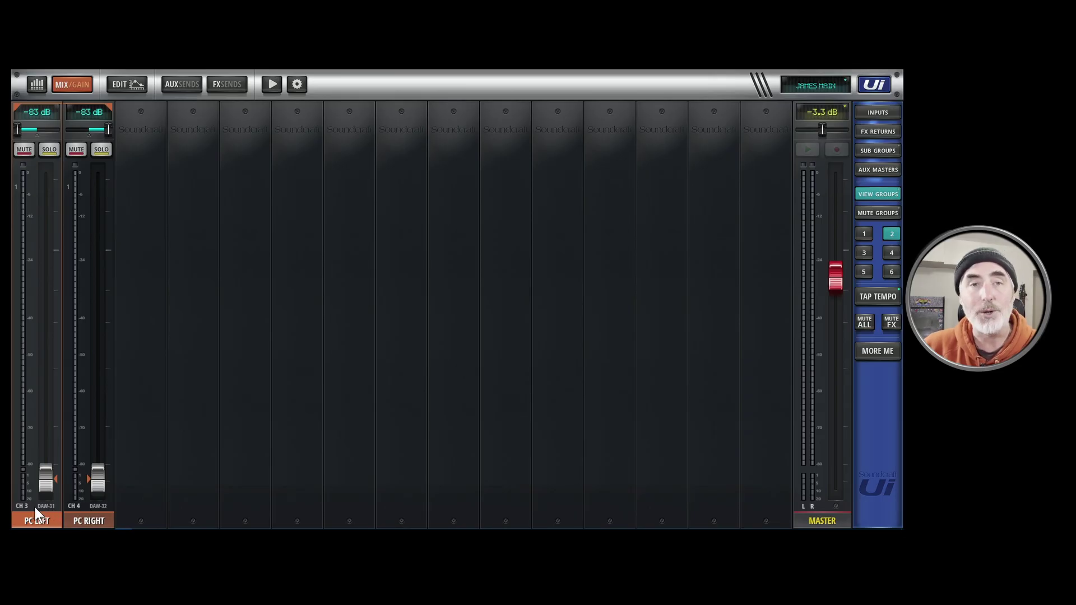
click(78, 510)
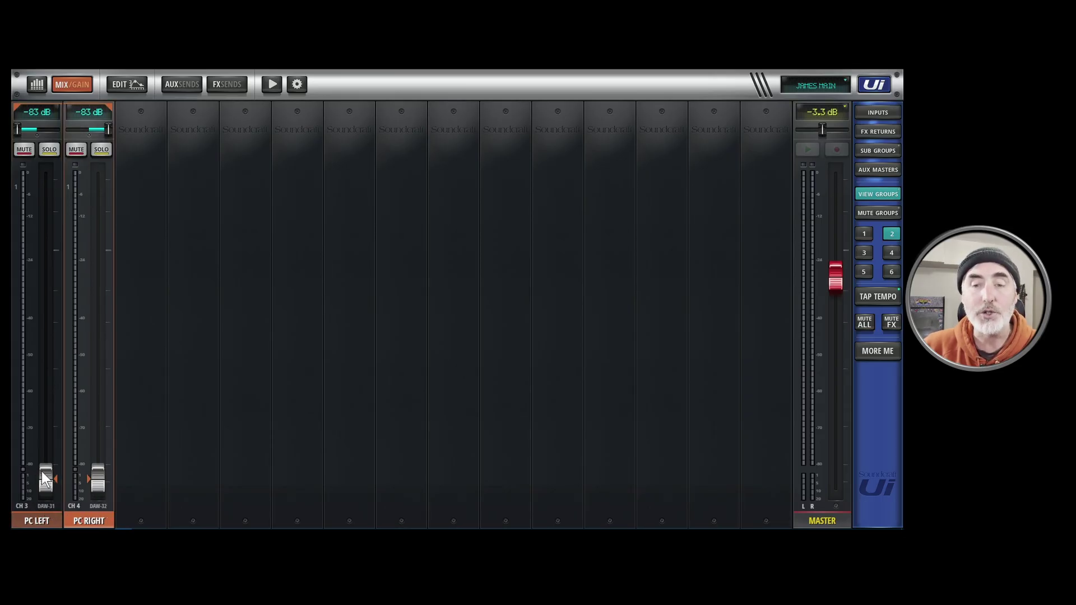
click(33, 518)
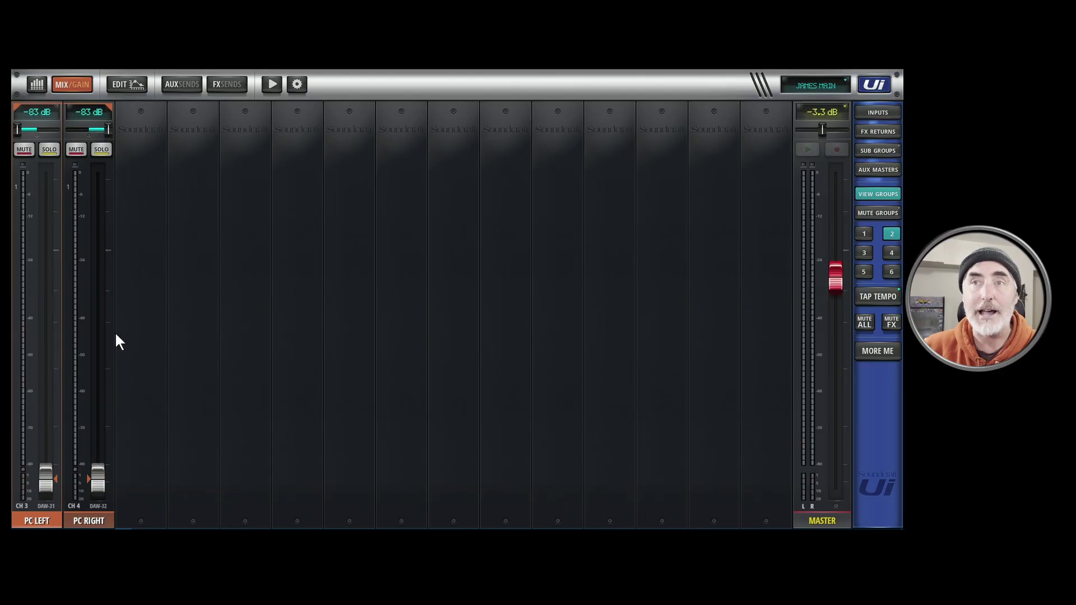
click(129, 86)
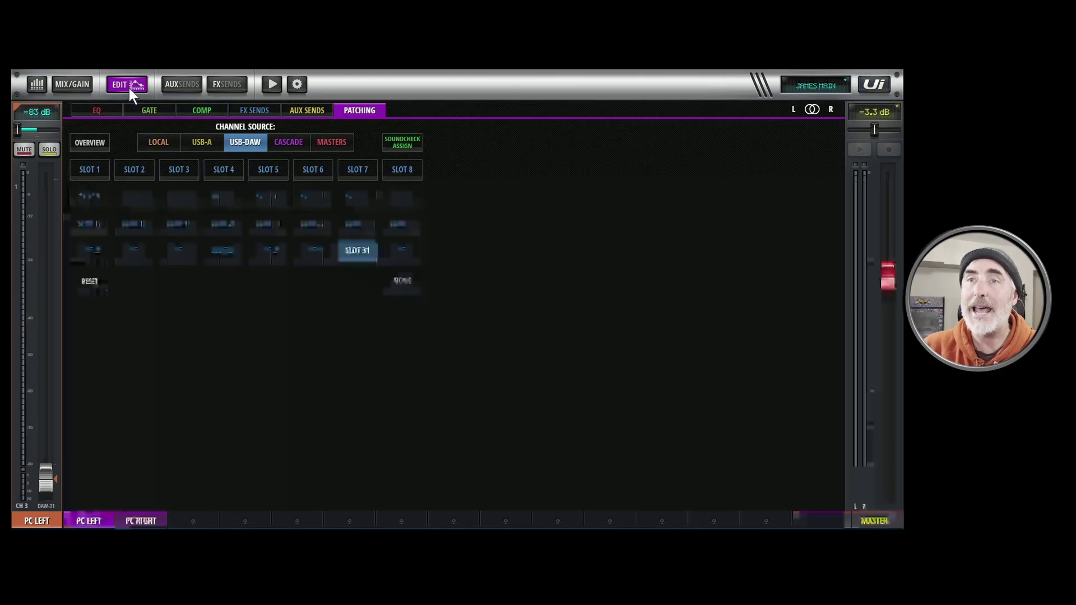
click(162, 140)
click(201, 142)
click(232, 142)
click(166, 143)
click(206, 143)
click(292, 143)
click(335, 144)
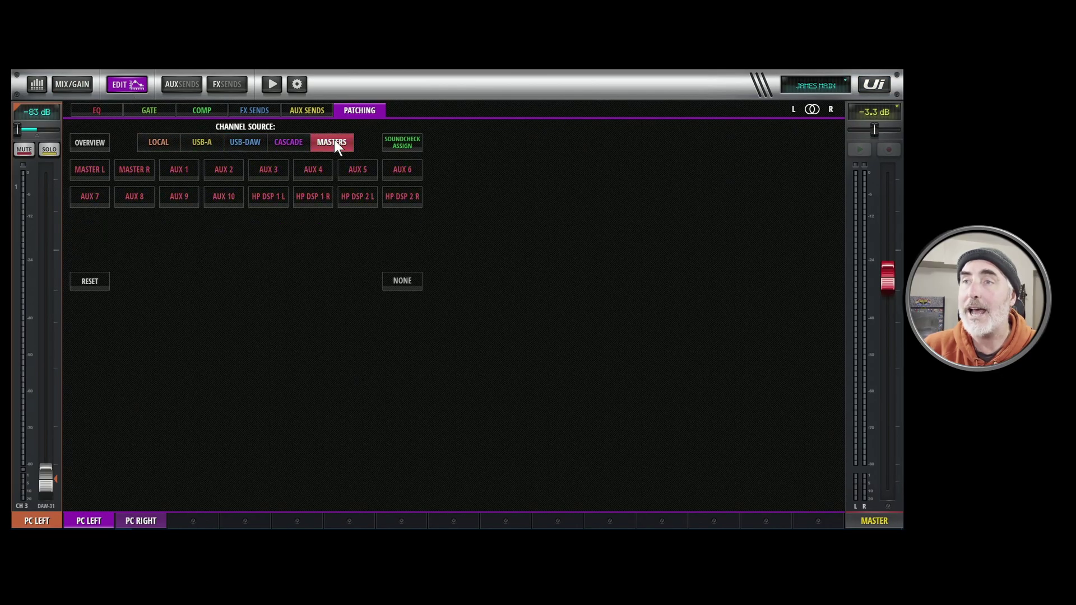
click(244, 143)
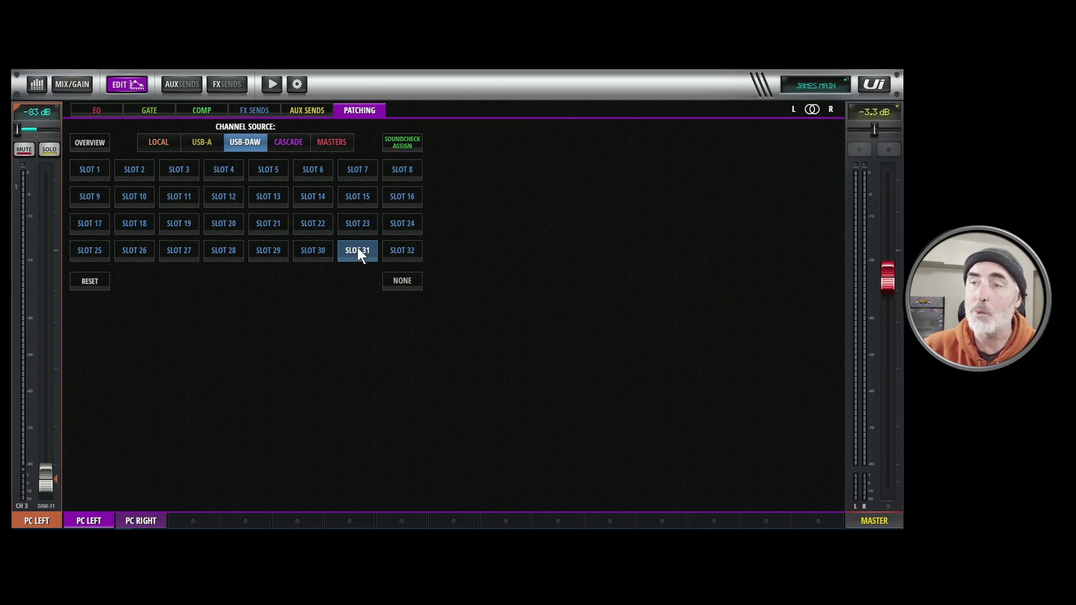
click(136, 522)
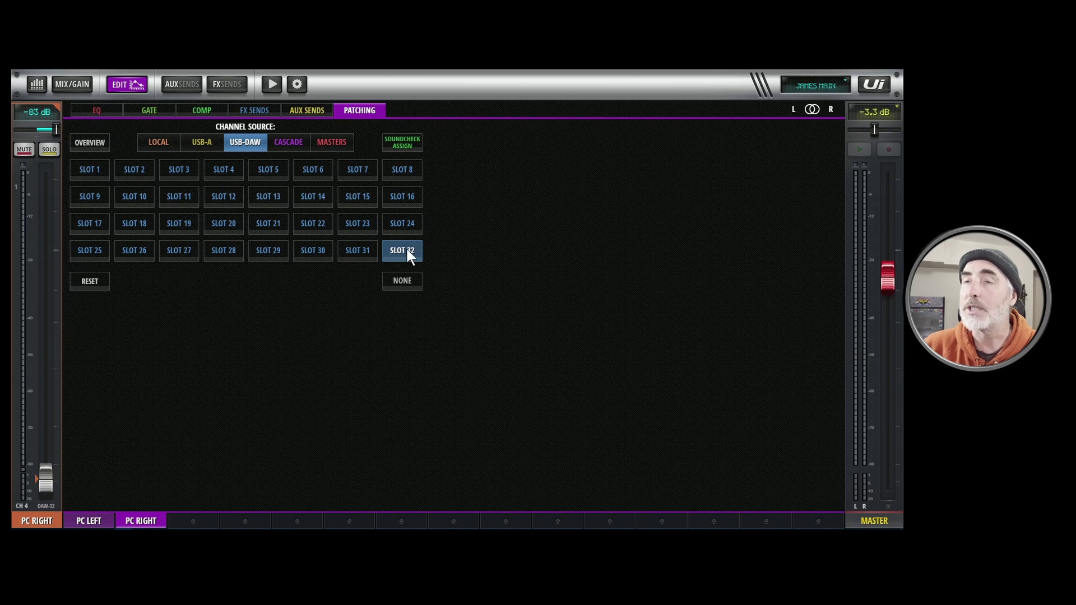
click(132, 86)
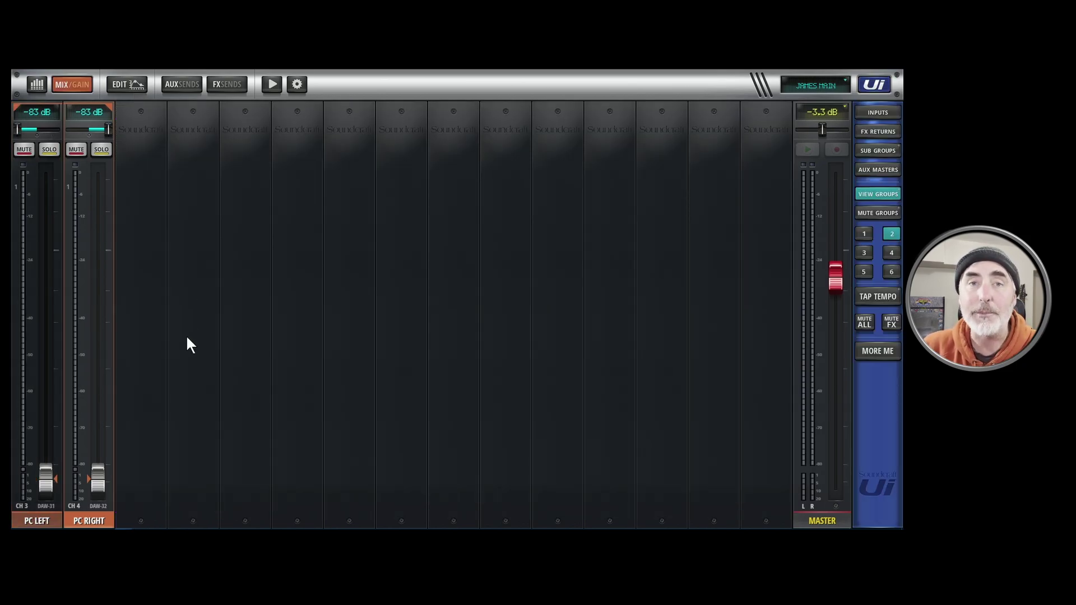
Raise the PC LEFT/RIGHT faders toward -42 dB and the MASTER fader to 0.7 dB.
drag(91, 489, 93, 435)
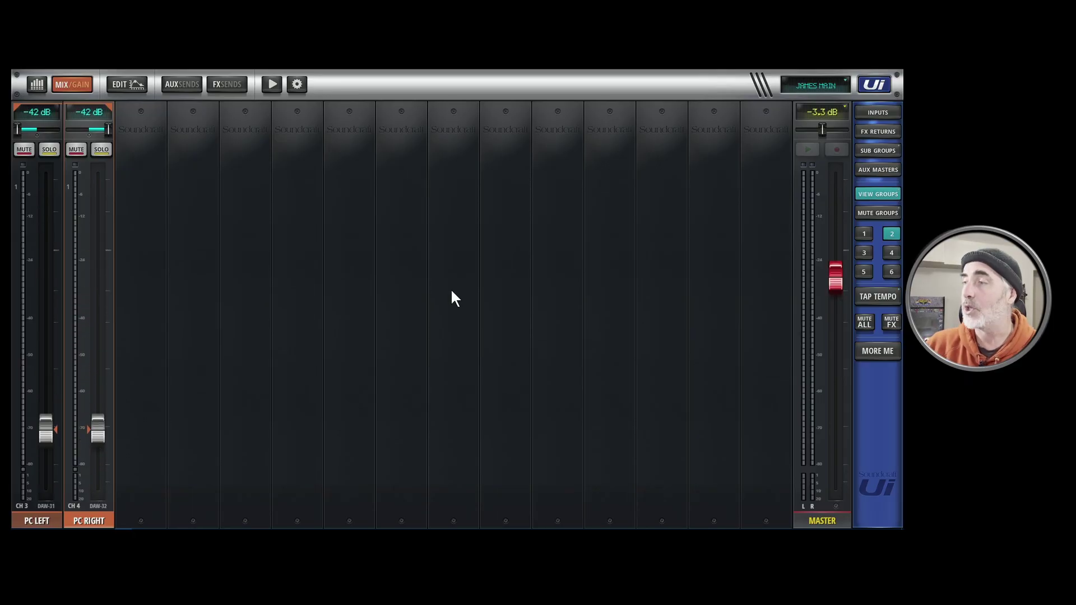
drag(841, 297, 841, 247)
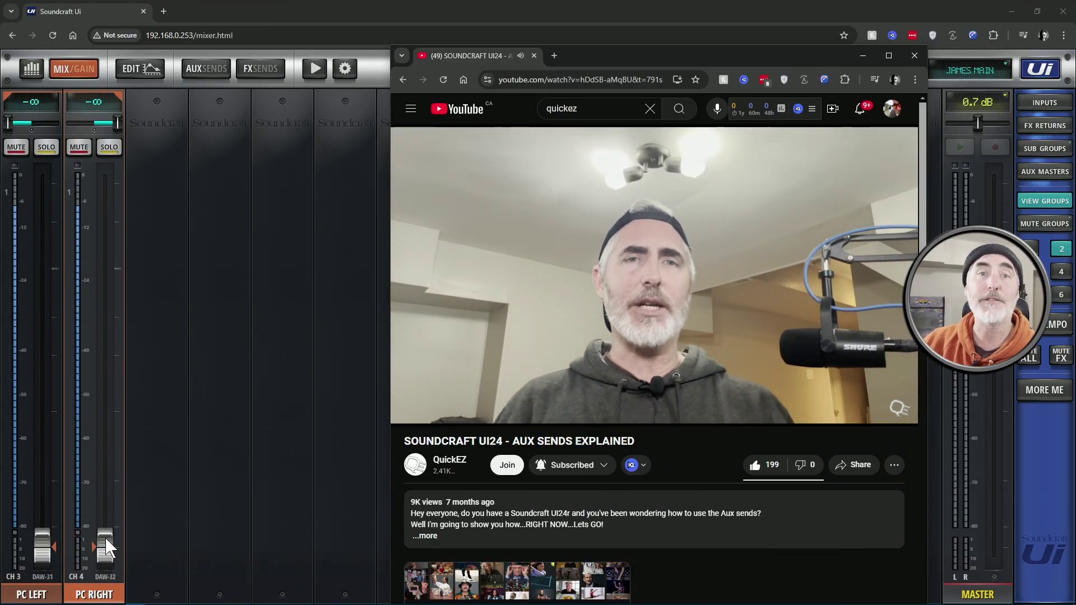
Settle the PC LEFT/RIGHT level at -42 dB and pause the YouTube video at 3:58.
drag(107, 549, 115, 442)
key(alt+Tab)
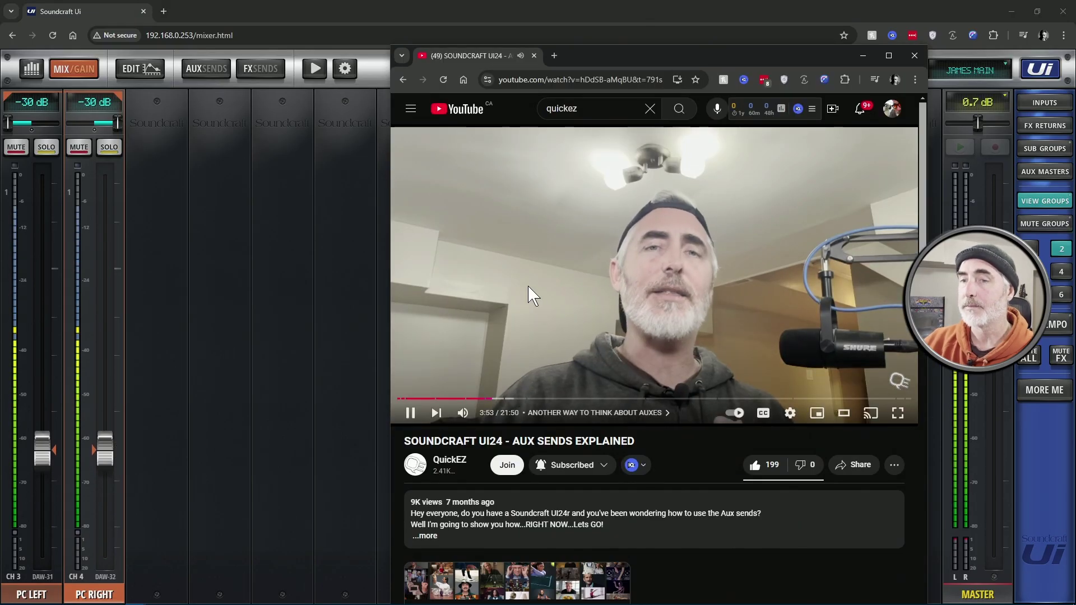
click(103, 455)
drag(102, 455, 97, 480)
key(alt+Tab)
click(580, 301)
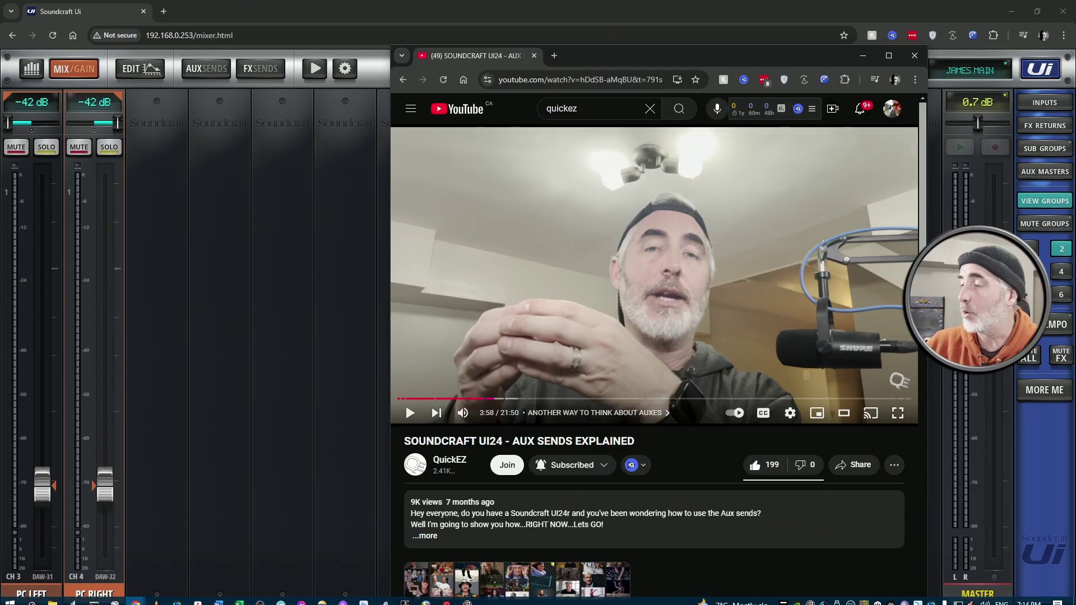
Confirm Line Out 31/32 stays the playback device in the taskbar volume flyout.
click(986, 597)
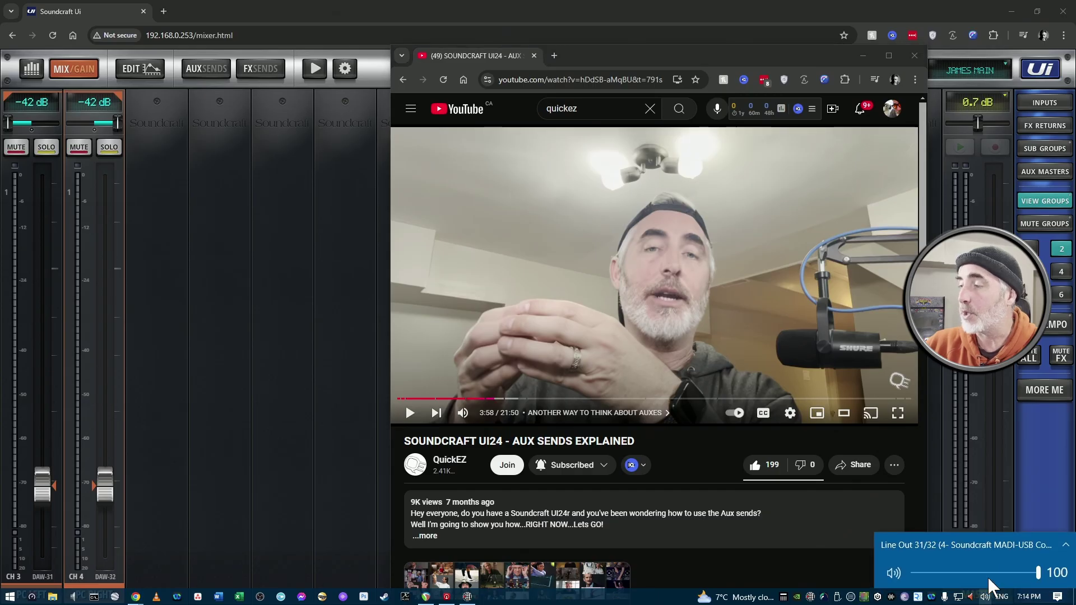
click(1005, 544)
scroll(965, 493, down, 5)
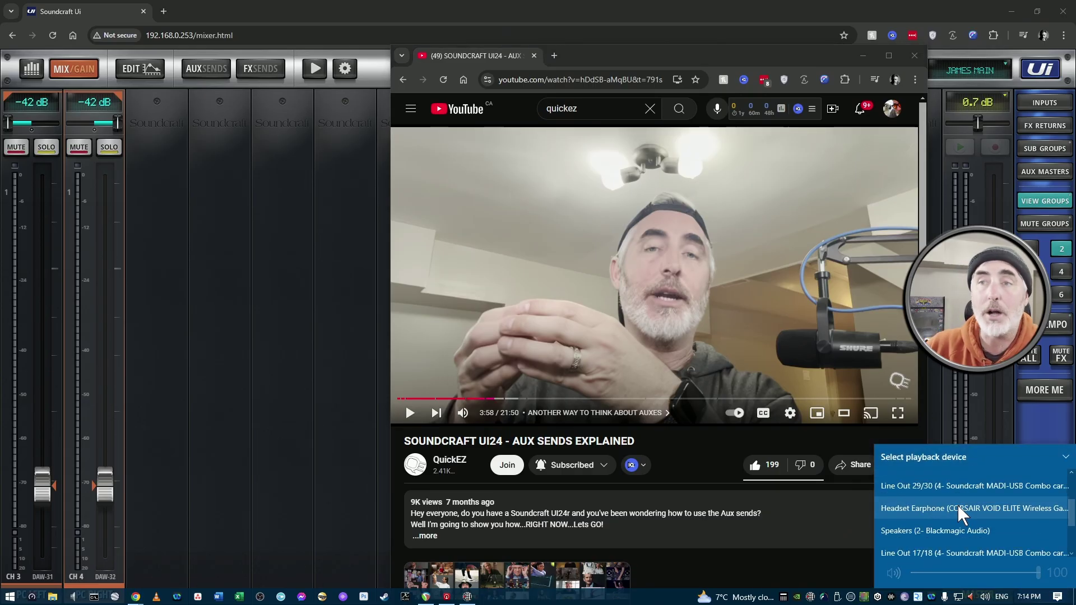
click(958, 508)
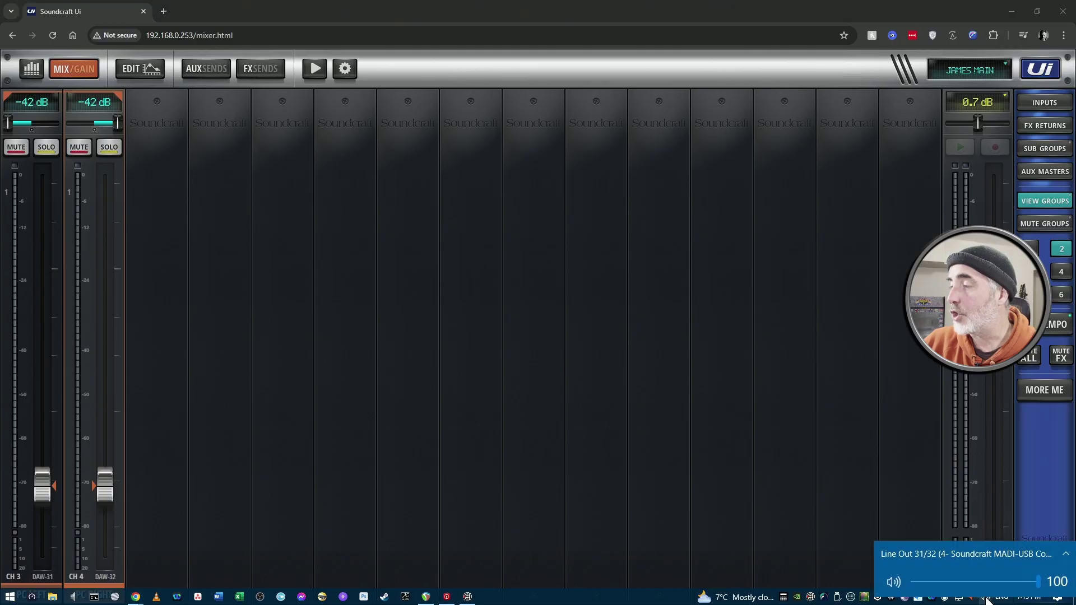
Reopen Windows Sound settings and expand the output device list, with Line Out 31/32 current.
right_click(986, 598)
click(984, 515)
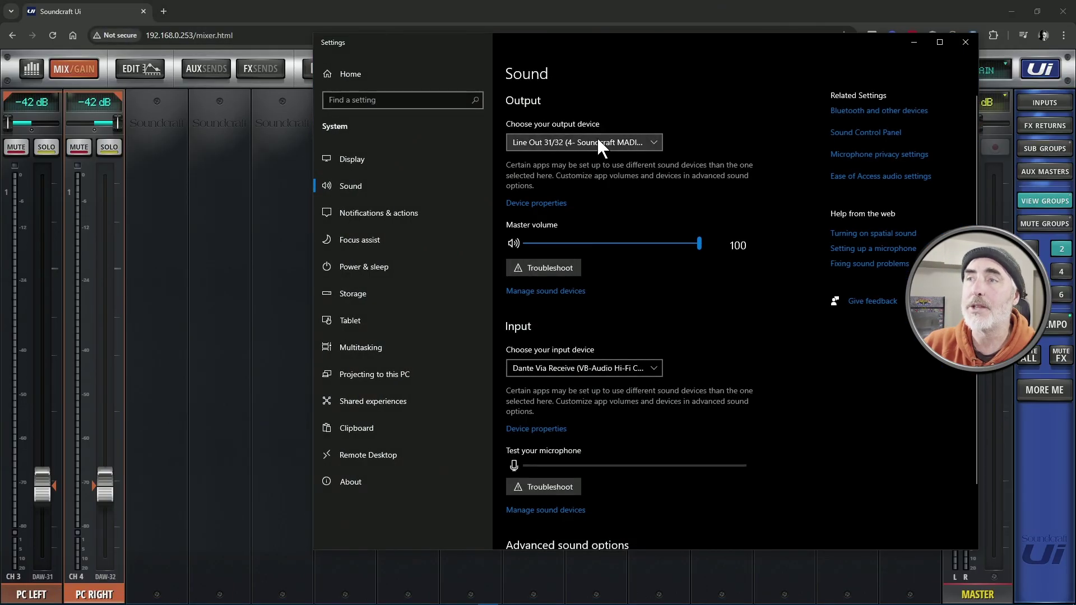
click(597, 138)
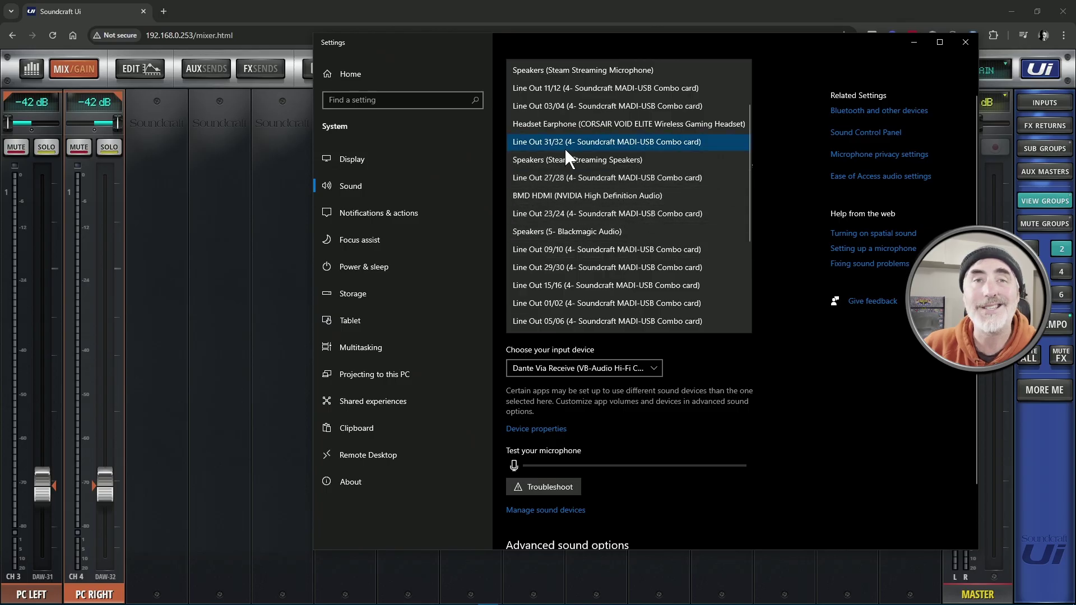